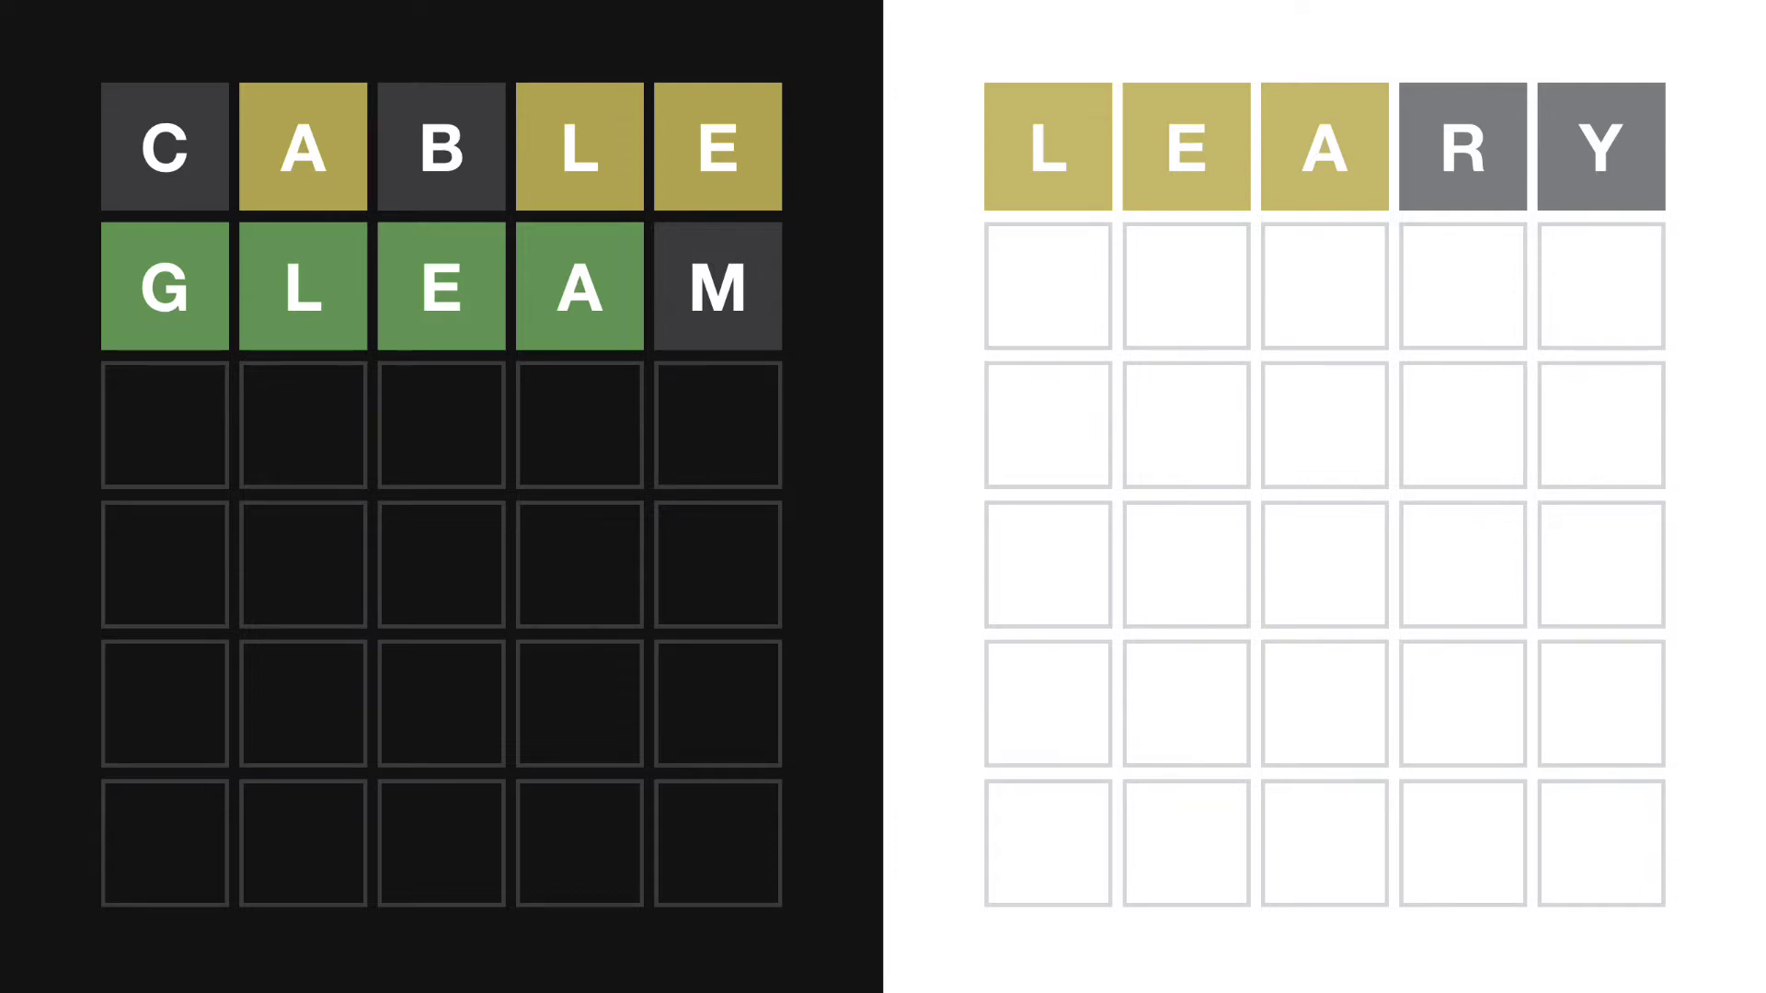
pyautogui.write('gleak')
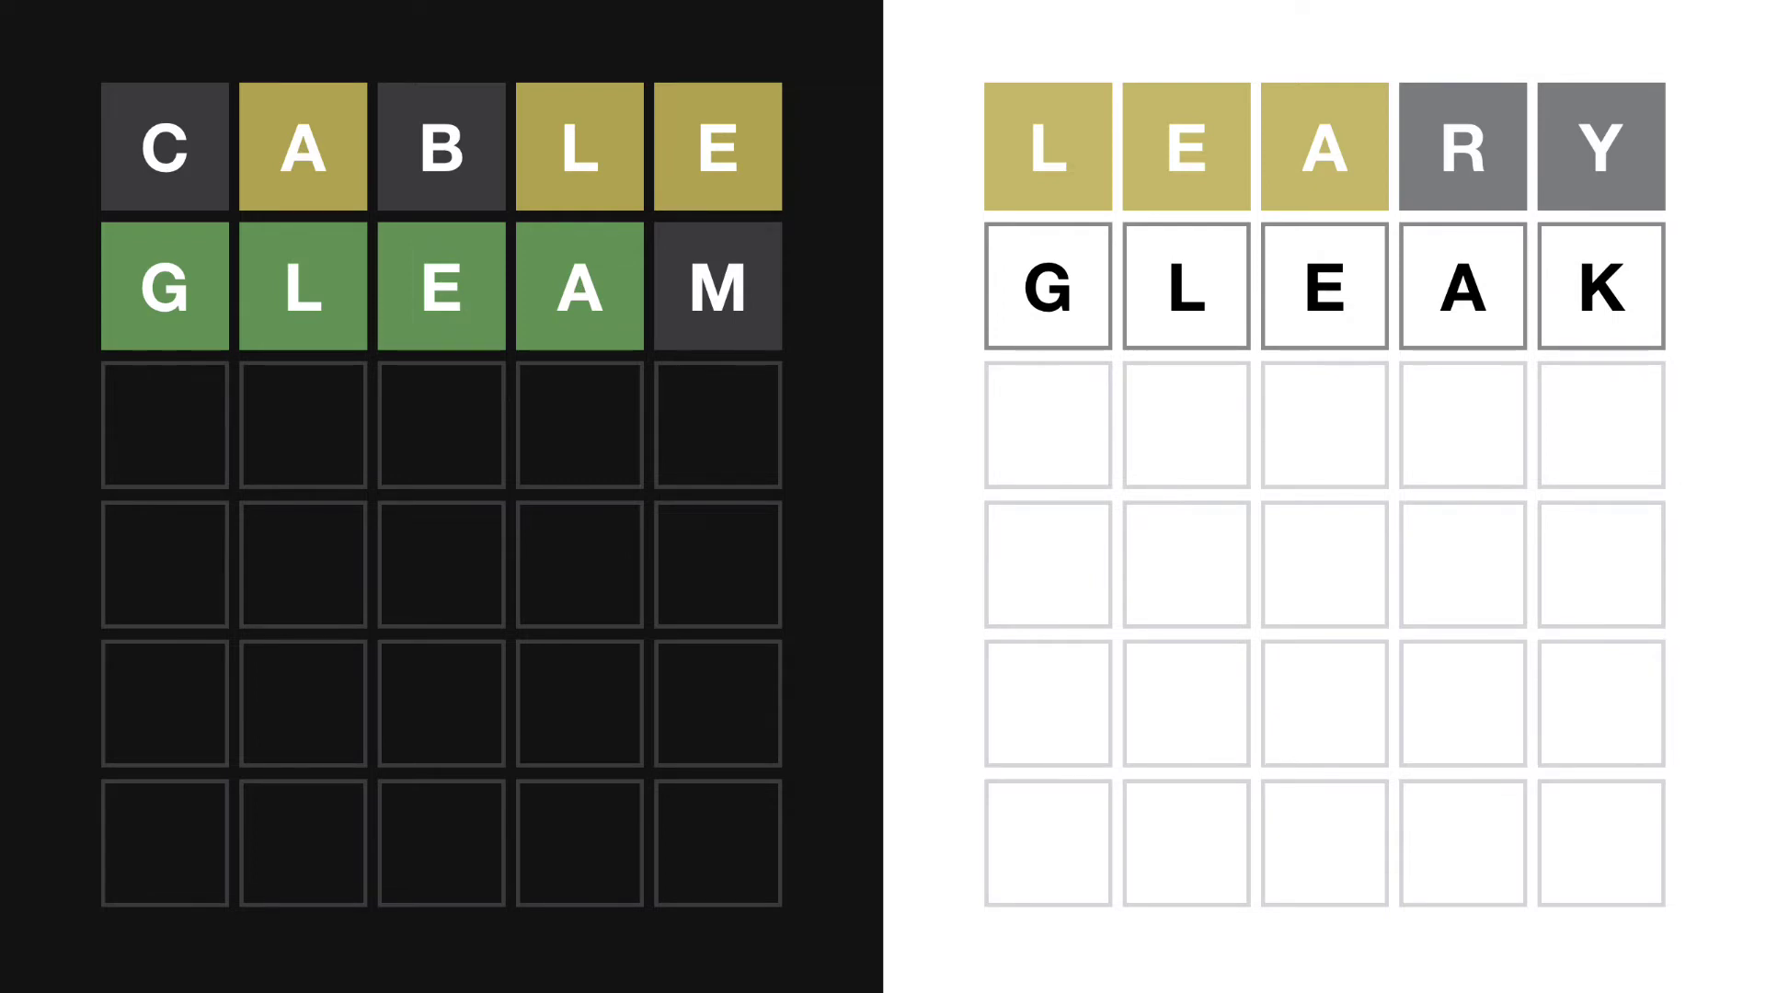
# Step: Erase the GLEAK/GLEEK letters, leaving the light board's second row empty under LEARY
pyautogui.press('BackSpace')
pyautogui.press('BackSpace')
pyautogui.write('EK')
pyautogui.press('BackSpace')
pyautogui.press('BackSpace')
pyautogui.press('BackSpace')
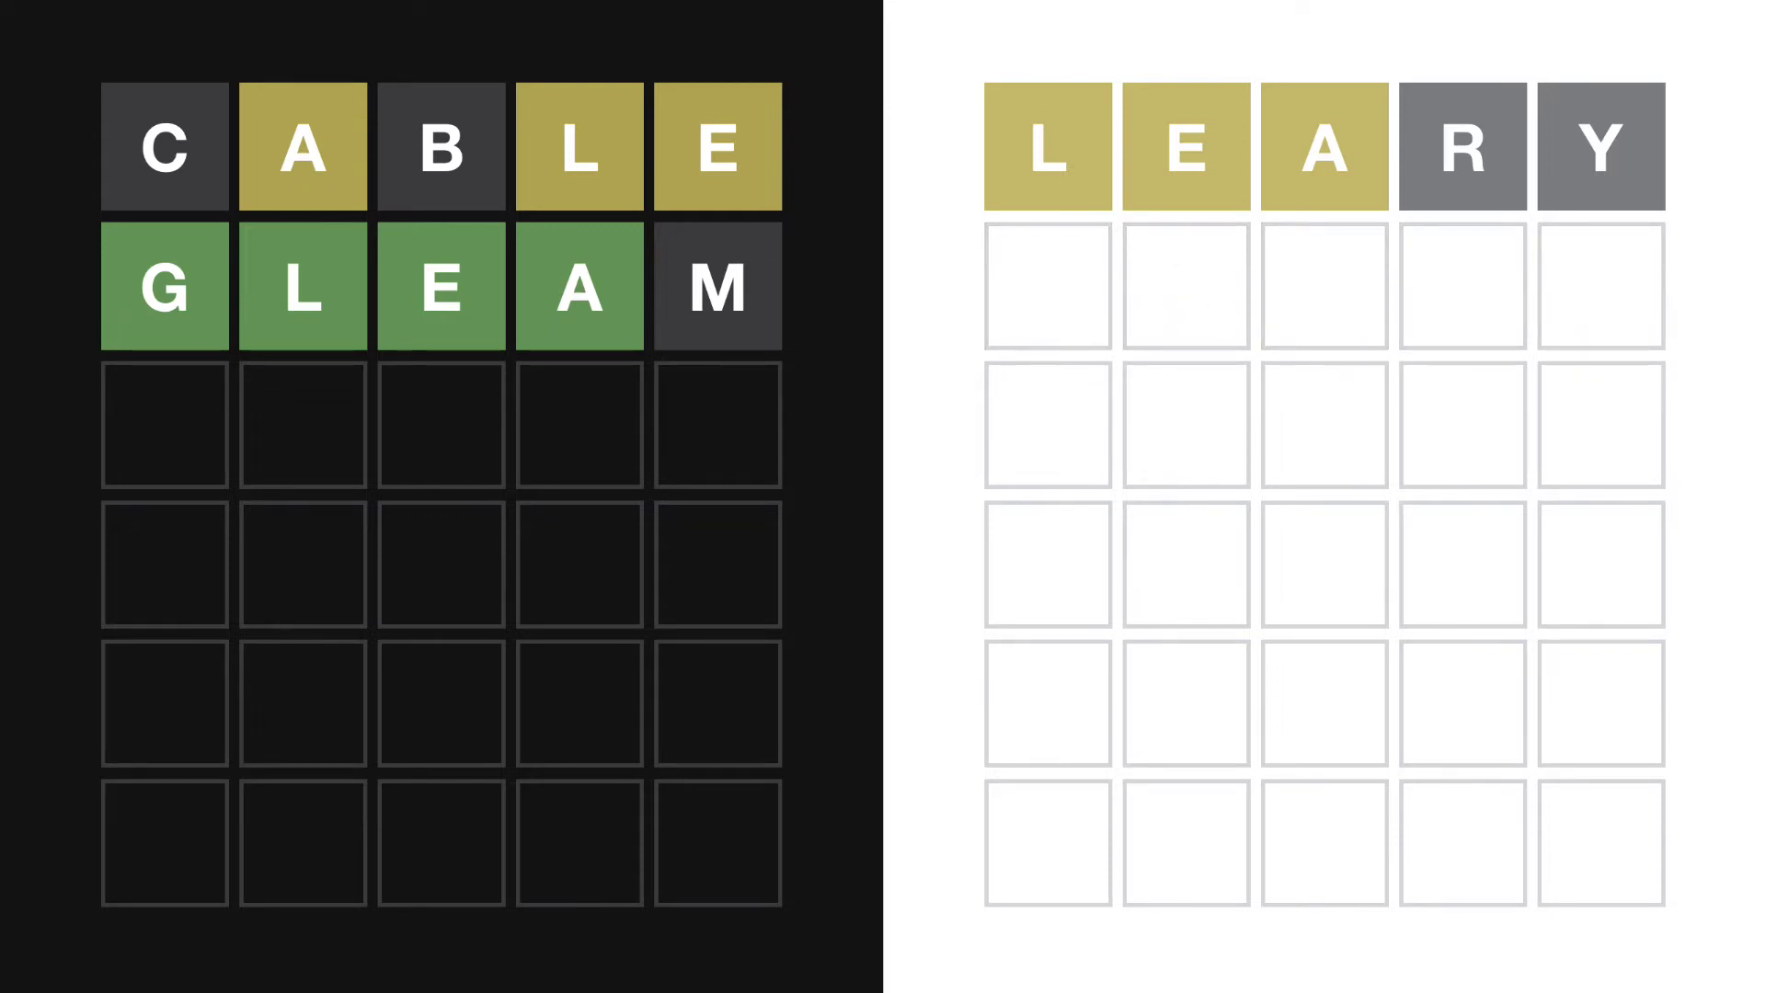